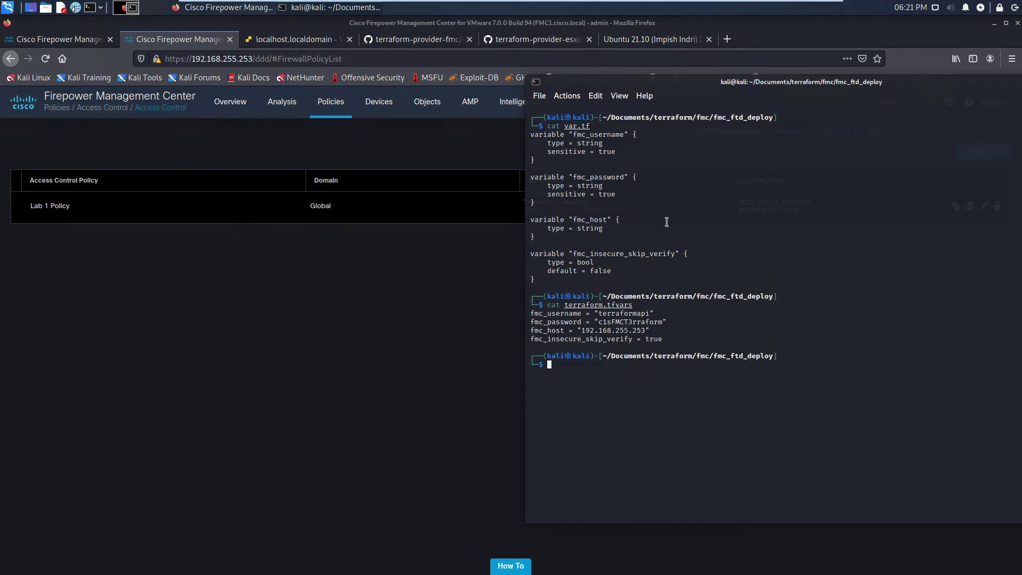
Step: Clear the terminal and display the contents of main.tf from its beginning
{"action": "type", "text": "clear"}
{"action": "key", "text": "Return"}
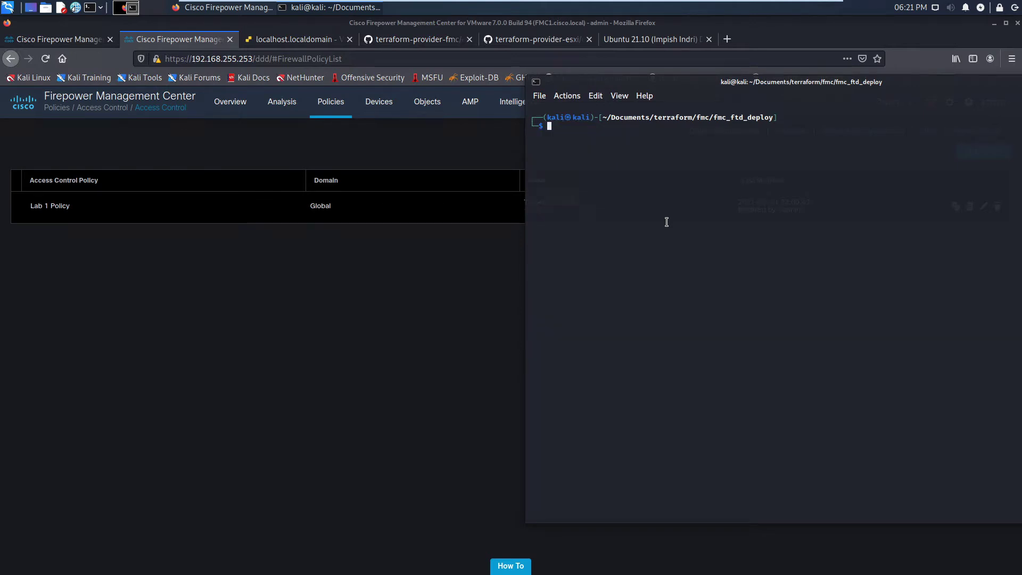
{"action": "type", "text": "cat main"}
{"action": "key", "text": "Right"}
{"action": "key", "text": "Return"}
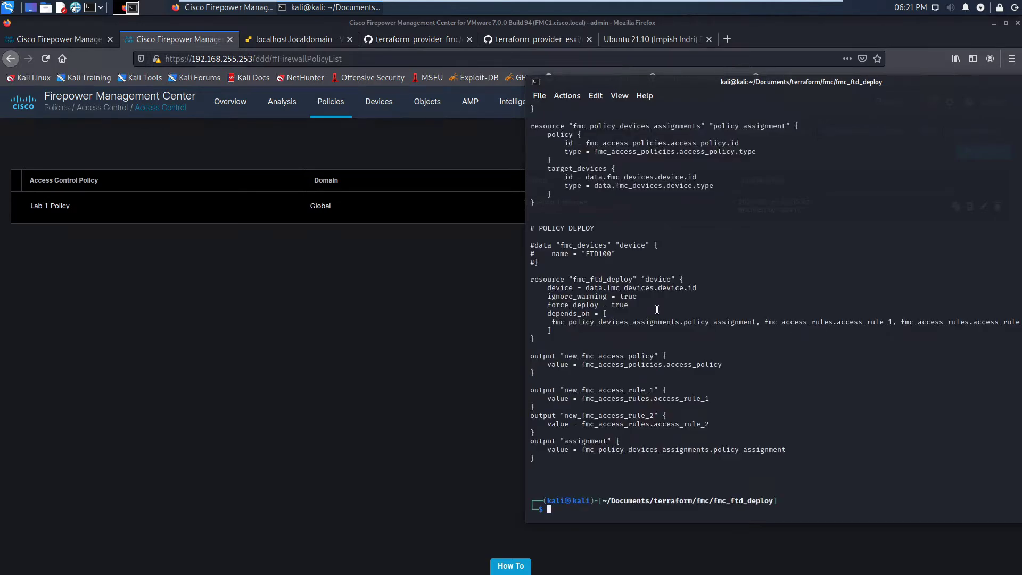
{"action": "scroll", "coordinate": [666, 221], "scroll_direction": "up", "scroll_amount": 15}
{"action": "scroll", "coordinate": [657, 309], "scroll_direction": "up", "scroll_amount": 20}
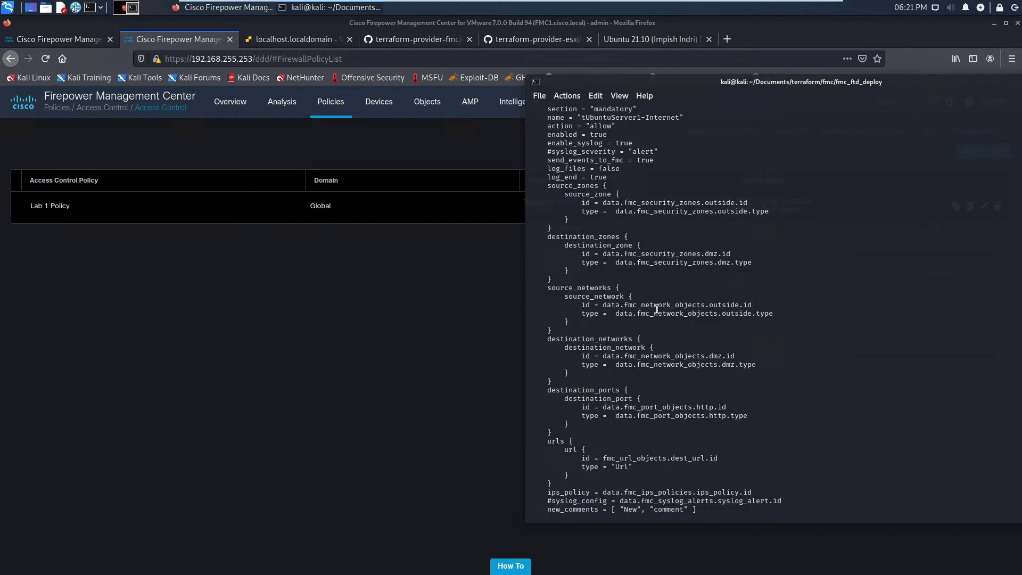
{"action": "scroll", "coordinate": [657, 308], "scroll_direction": "up", "scroll_amount": 10}
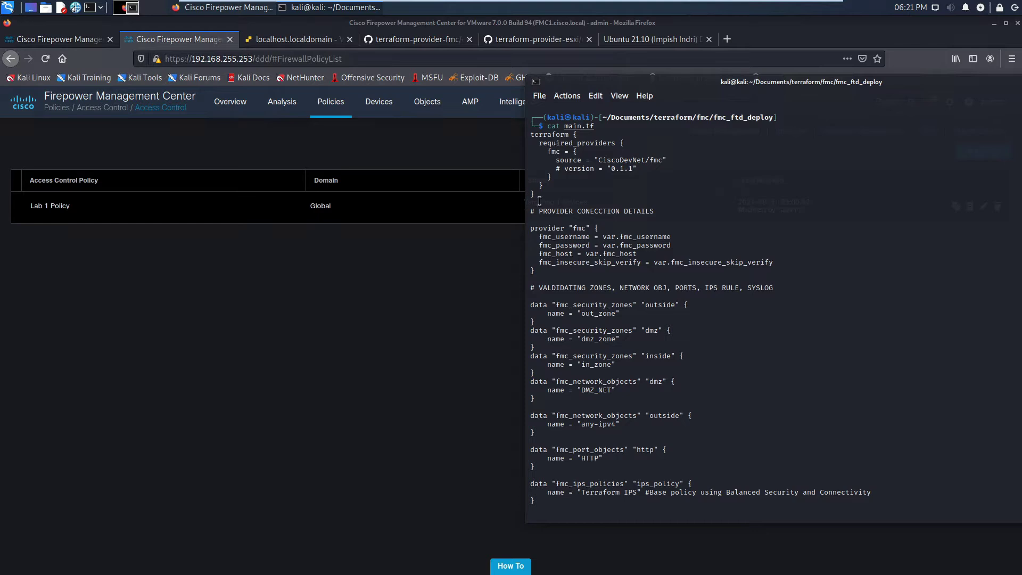
Step: Examine the provider connection details and the data blocks for zones, network objects, ports and the IPS policy in main.tf
{"action": "scroll", "coordinate": [613, 248], "scroll_direction": "down", "scroll_amount": 1}
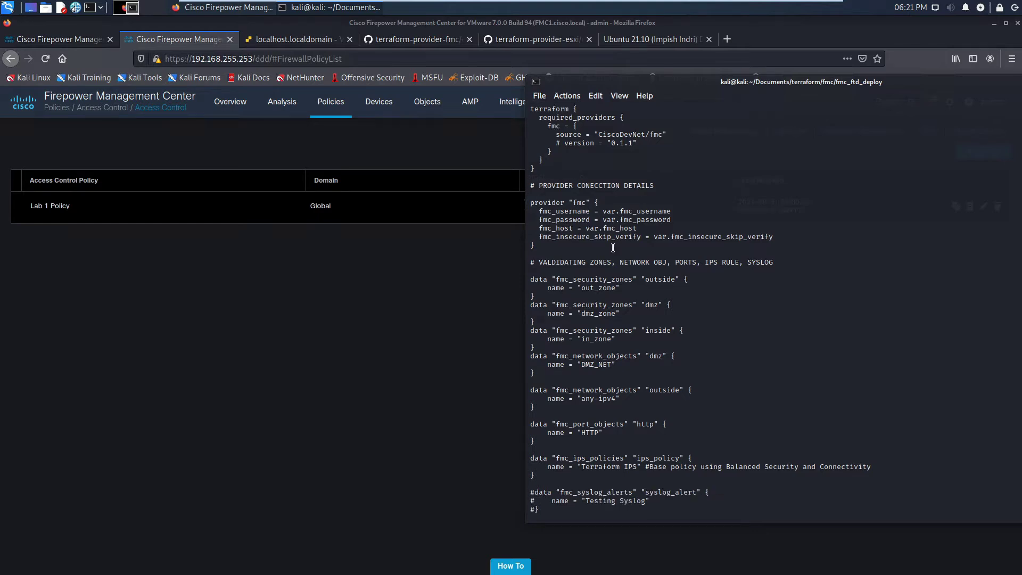
{"action": "scroll", "coordinate": [567, 240], "scroll_direction": "down", "scroll_amount": 1}
{"action": "scroll", "coordinate": [567, 241], "scroll_direction": "down", "scroll_amount": 1}
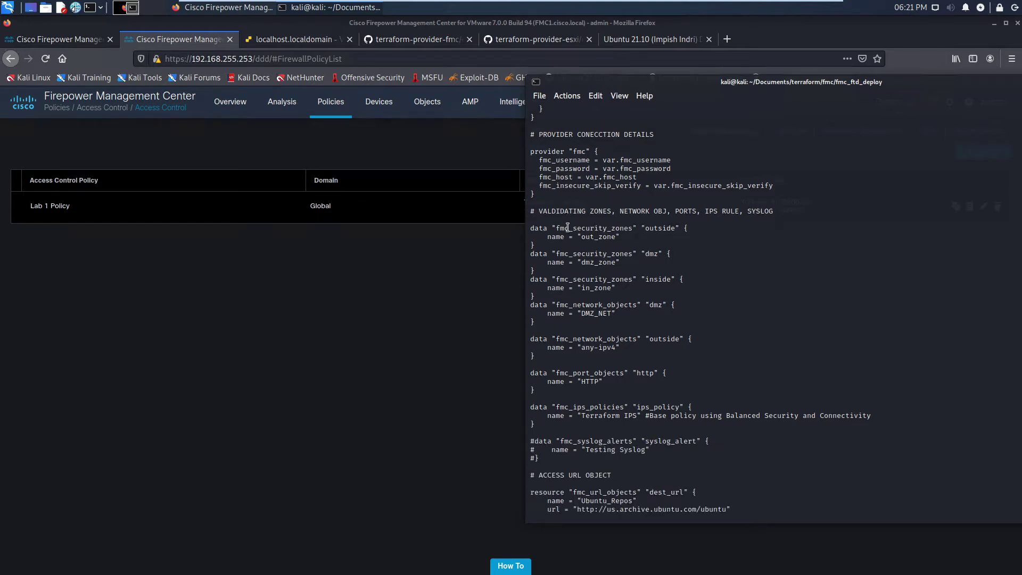
{"action": "scroll", "coordinate": [577, 254], "scroll_direction": "down", "scroll_amount": 1}
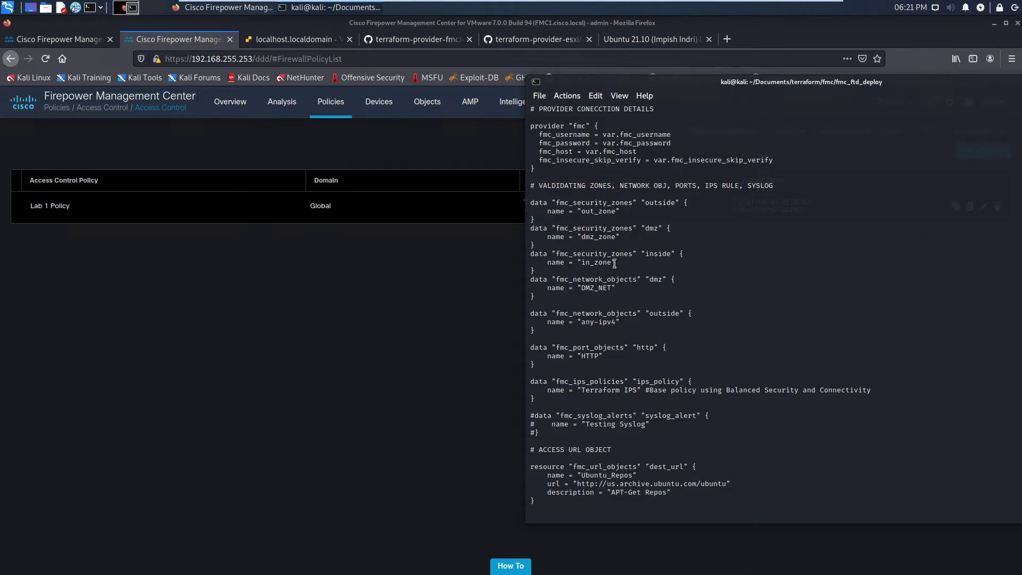
{"action": "scroll", "coordinate": [613, 254], "scroll_direction": "down", "scroll_amount": 2}
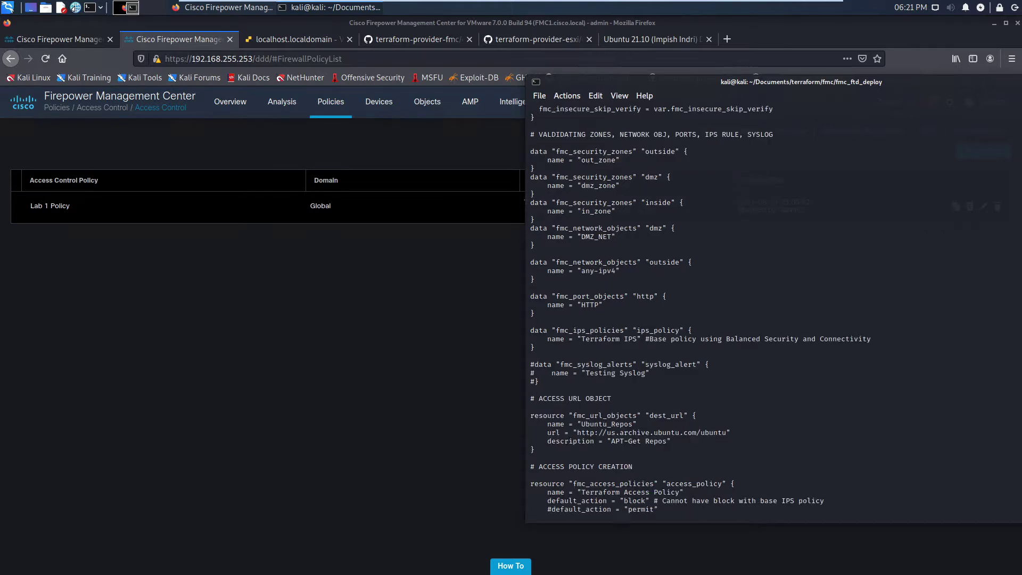
{"action": "scroll", "coordinate": [628, 341], "scroll_direction": "down", "scroll_amount": 3}
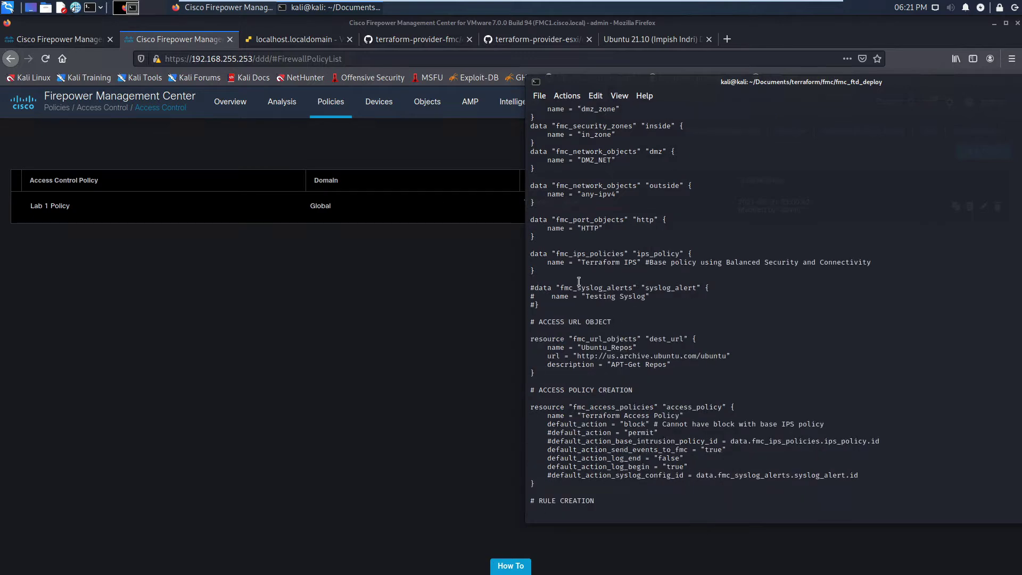
{"action": "scroll", "coordinate": [579, 280], "scroll_direction": "down", "scroll_amount": 3}
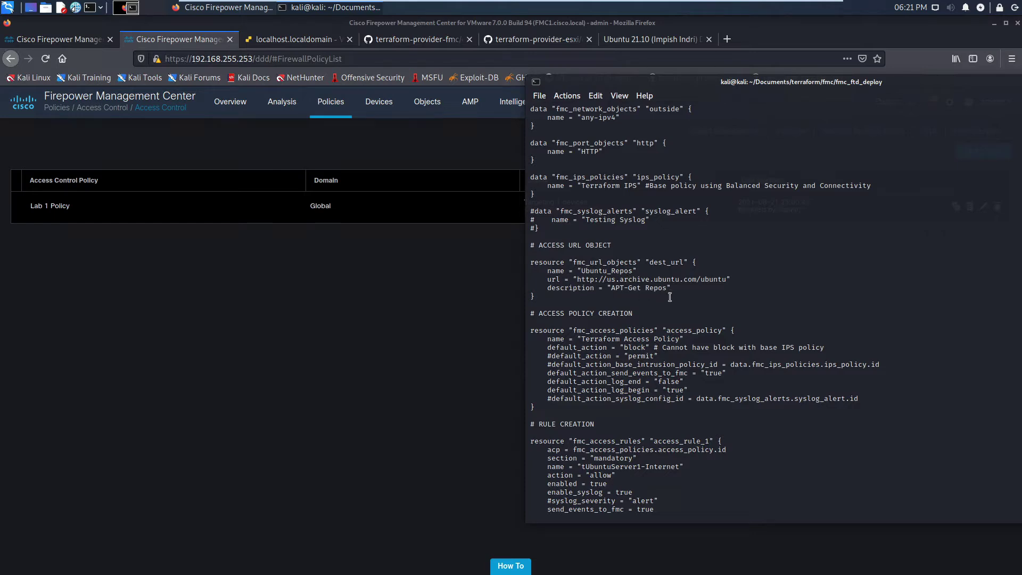
Step: Examine the URL object, the access policy and the two access rule definitions in main.tf
{"action": "scroll", "coordinate": [670, 297], "scroll_direction": "down", "scroll_amount": 4}
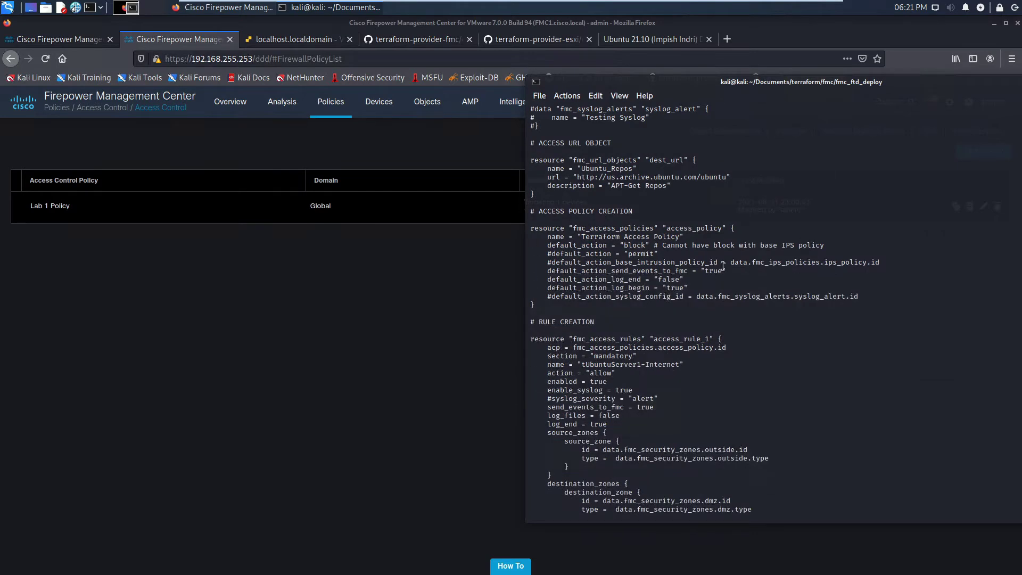
{"action": "scroll", "coordinate": [592, 179], "scroll_direction": "down", "scroll_amount": 3}
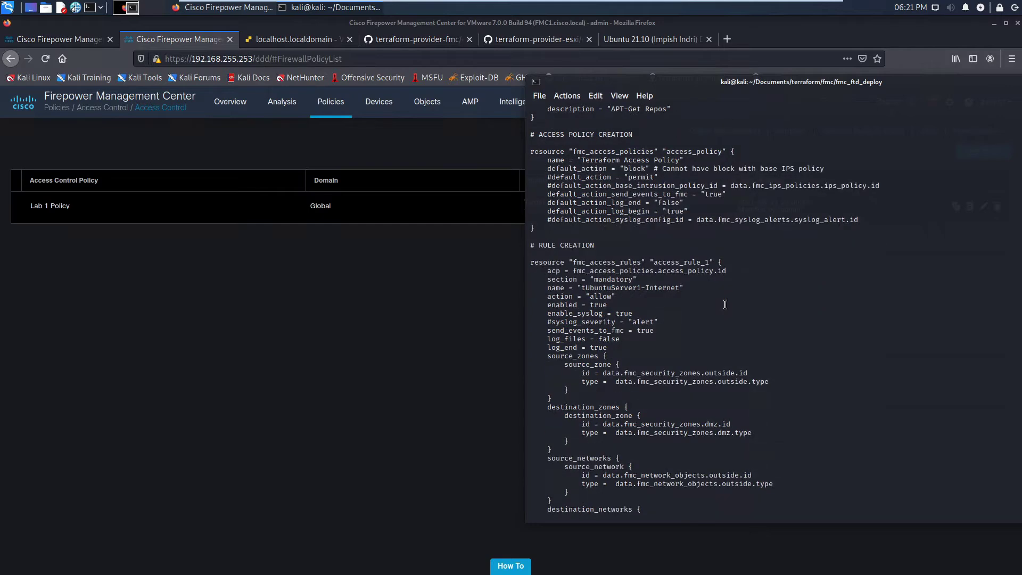
{"action": "scroll", "coordinate": [591, 203], "scroll_direction": "down", "scroll_amount": 3}
{"action": "scroll", "coordinate": [615, 334], "scroll_direction": "down", "scroll_amount": 13}
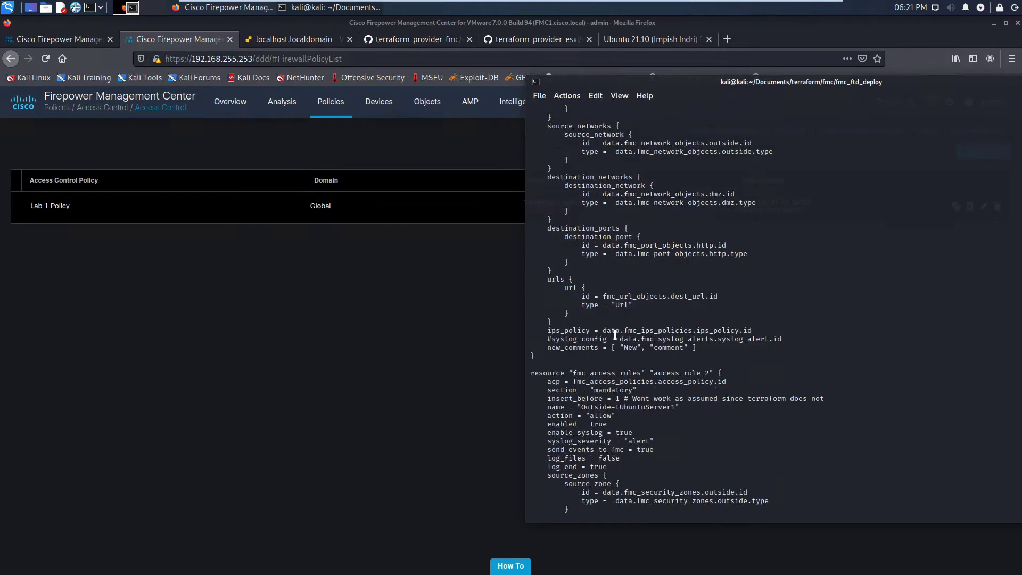
{"action": "scroll", "coordinate": [615, 334], "scroll_direction": "down", "scroll_amount": 13}
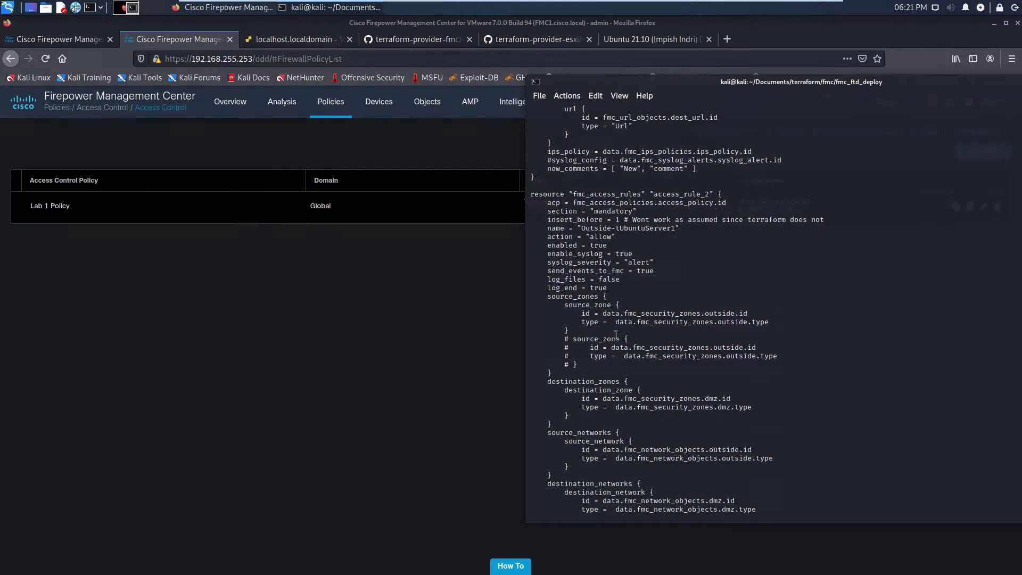
{"action": "scroll", "coordinate": [615, 334], "scroll_direction": "down", "scroll_amount": 5}
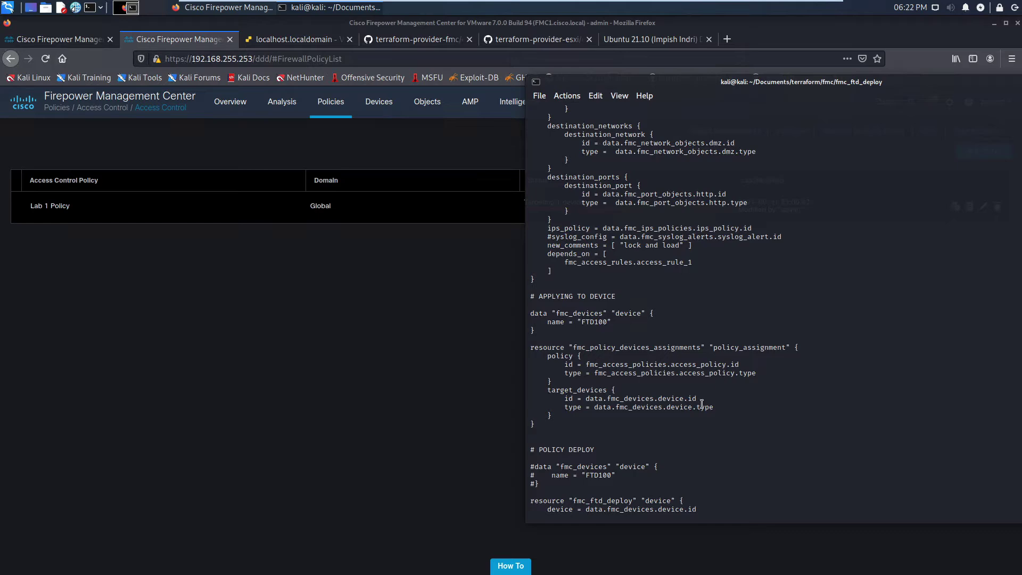
Step: Examine the FTD100 device assignment, the policy deployment resource with its dependencies, and the output blocks in main.tf
{"action": "scroll", "coordinate": [702, 405], "scroll_direction": "down", "scroll_amount": 4}
{"action": "scroll", "coordinate": [709, 382], "scroll_direction": "down", "scroll_amount": 1}
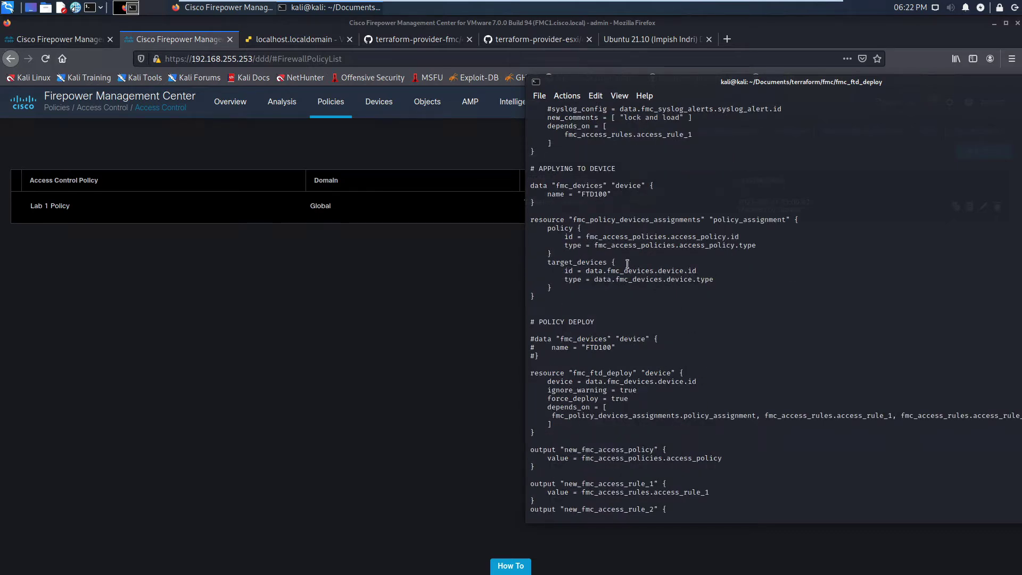
{"action": "left_click_drag", "start_coordinate": [533, 200], "coordinate": [526, 186]}
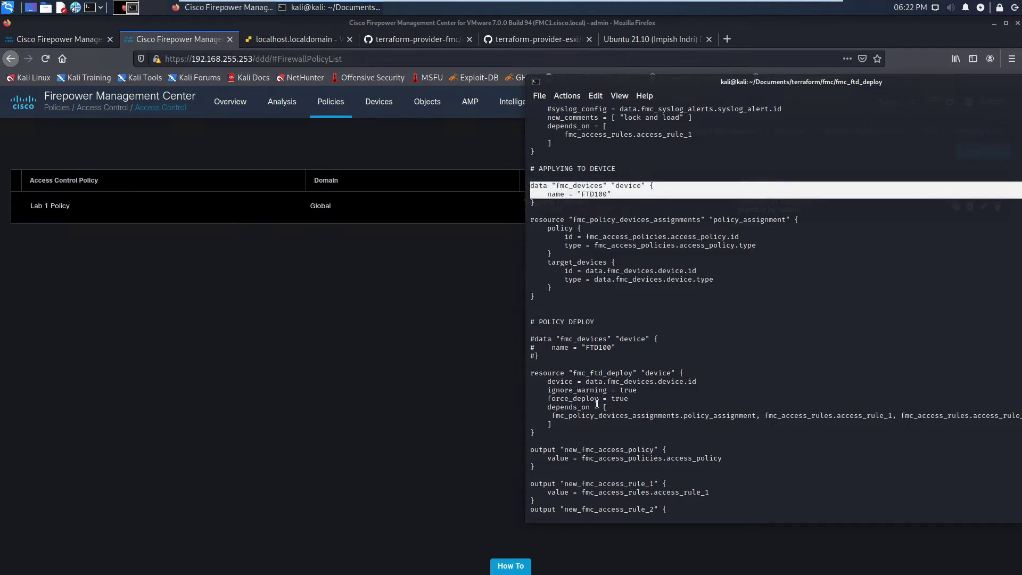
{"action": "left_click_drag", "start_coordinate": [560, 424], "coordinate": [526, 390]}
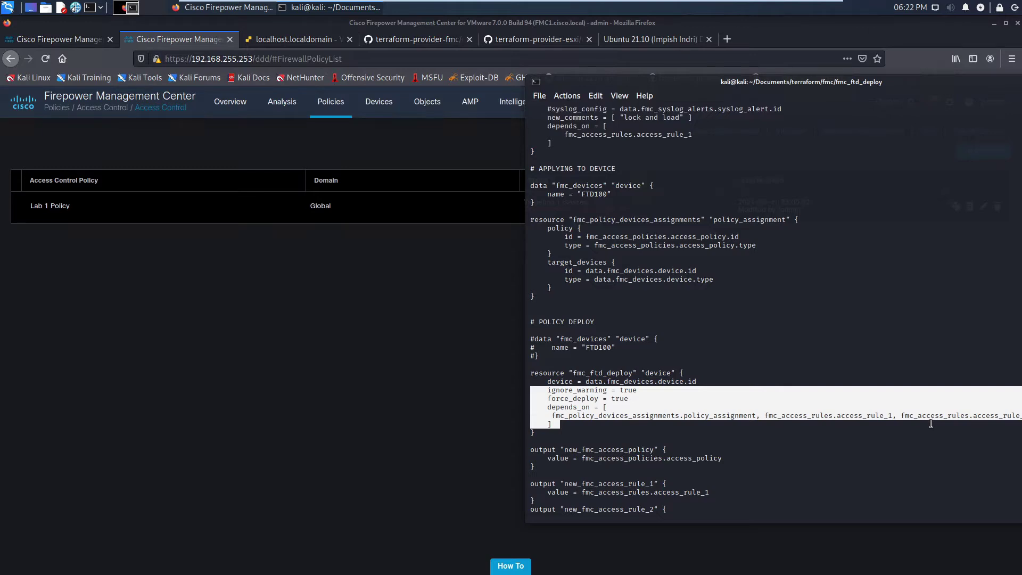
{"action": "left_click", "coordinate": [853, 434]}
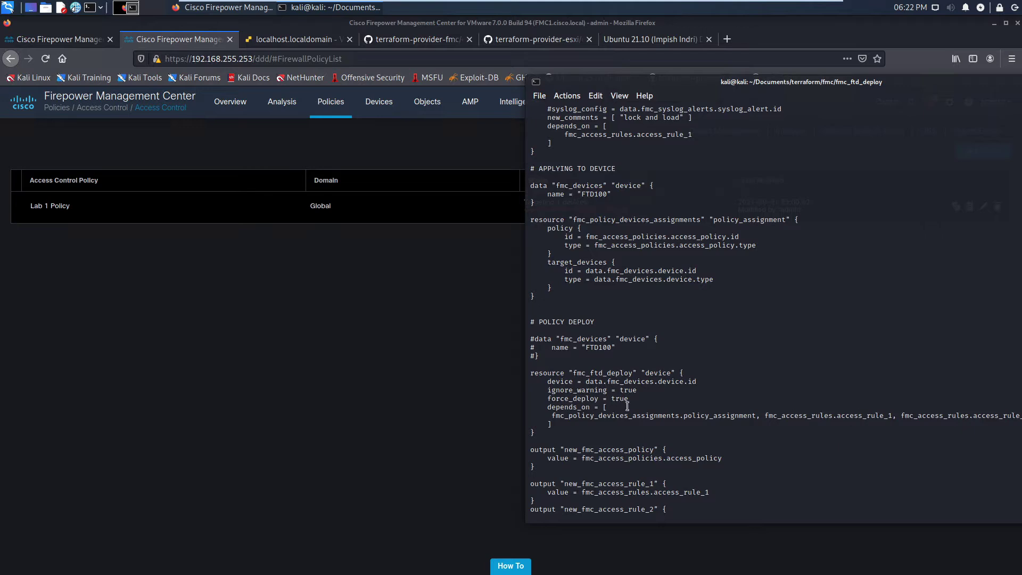
{"action": "scroll", "coordinate": [627, 406], "scroll_direction": "down", "scroll_amount": 2}
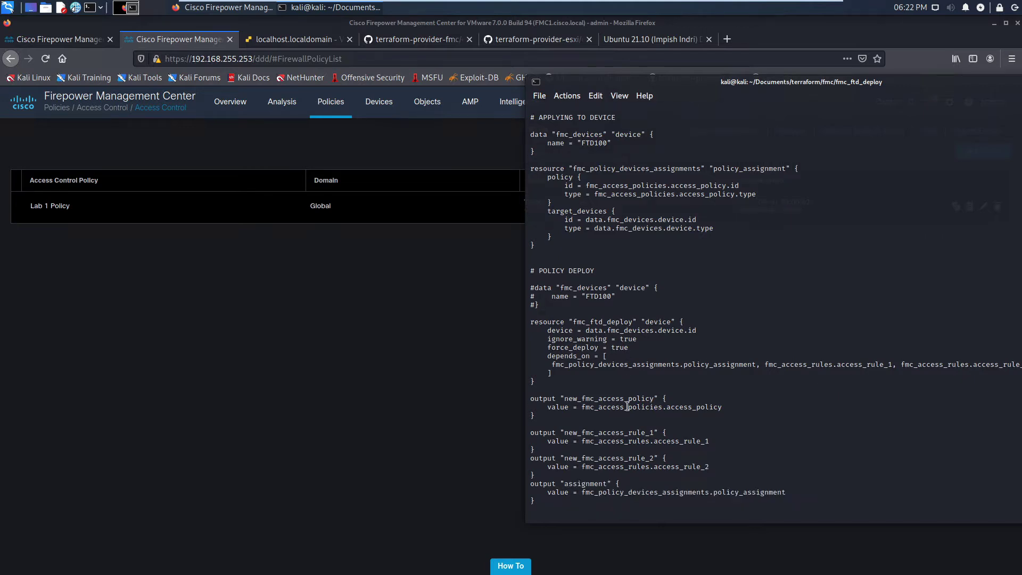
{"action": "scroll", "coordinate": [628, 406], "scroll_direction": "down", "scroll_amount": 1}
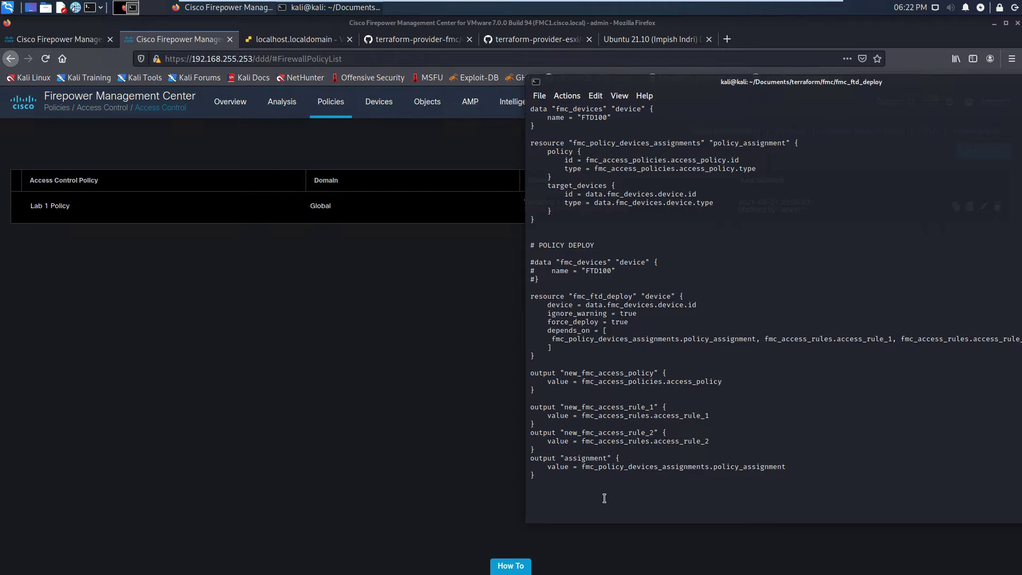
Step: Clear the terminal and initialize the Terraform working directory with sudo terraform init
{"action": "type", "text": "clear"}
{"action": "key", "text": "Return"}
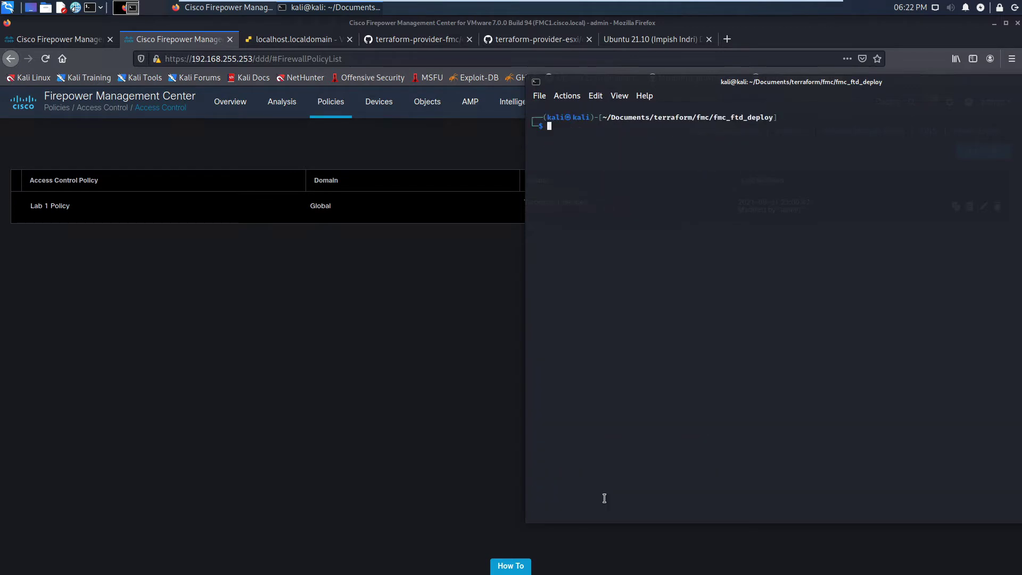
{"action": "type", "text": "sudo terr"}
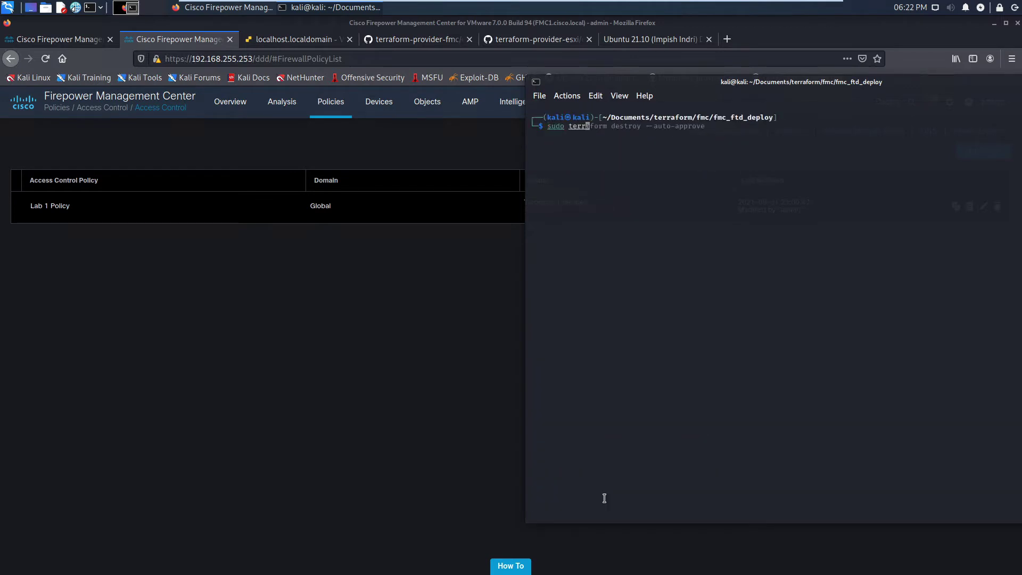
{"action": "type", "text": "aform init"}
{"action": "key", "text": "Return"}
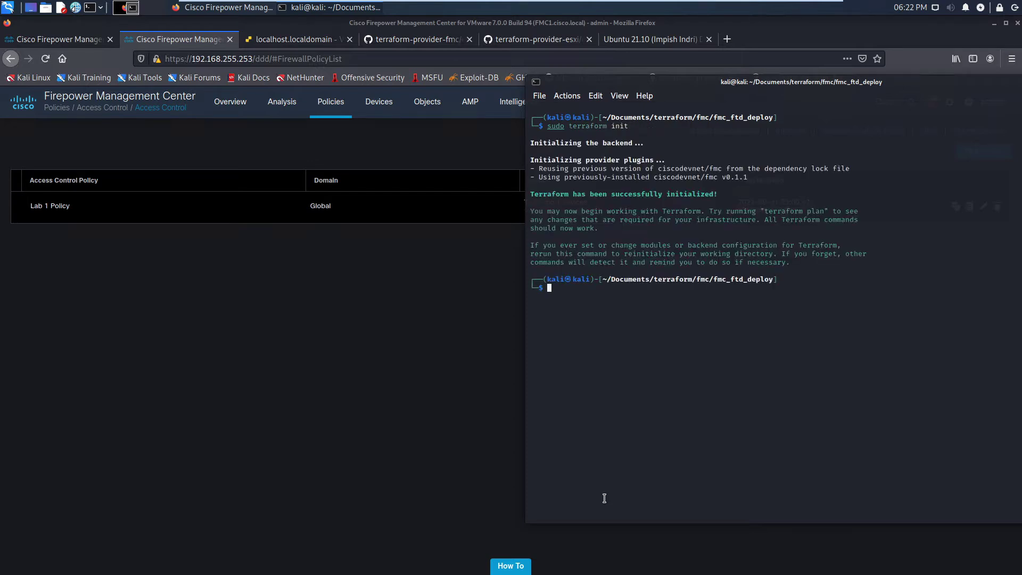
Step: Apply the Terraform configuration with sudo terraform apply to create and deploy the access policy
{"action": "type", "text": "sudo terraform apply"}
{"action": "key", "text": "Right"}
{"action": "key", "text": "Return"}
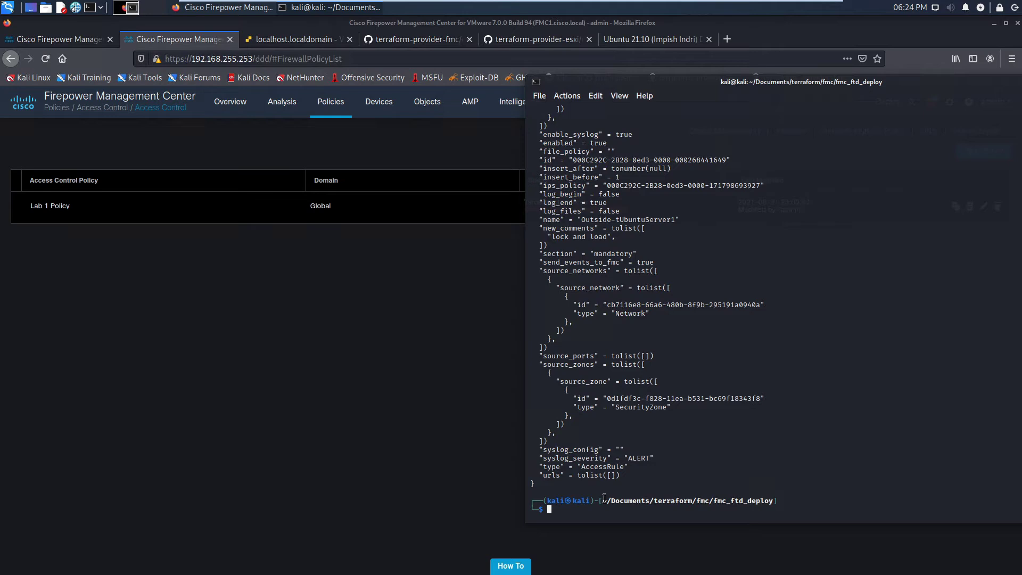
Step: Switch to Firepower Management Center in Firefox, reload the access control policy list and check the device deployment status
{"action": "left_click", "coordinate": [340, 410]}
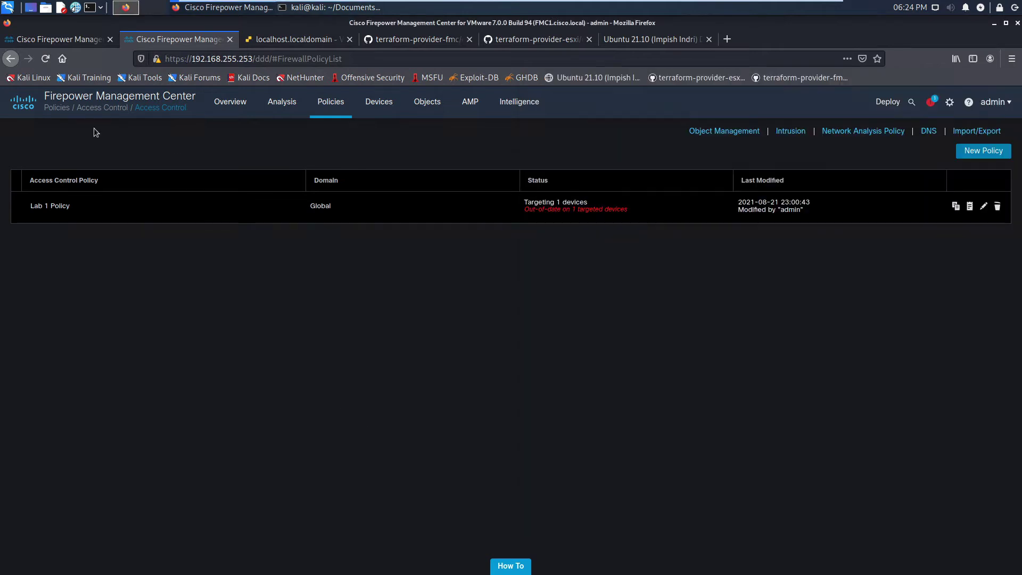
{"action": "left_click", "coordinate": [43, 59]}
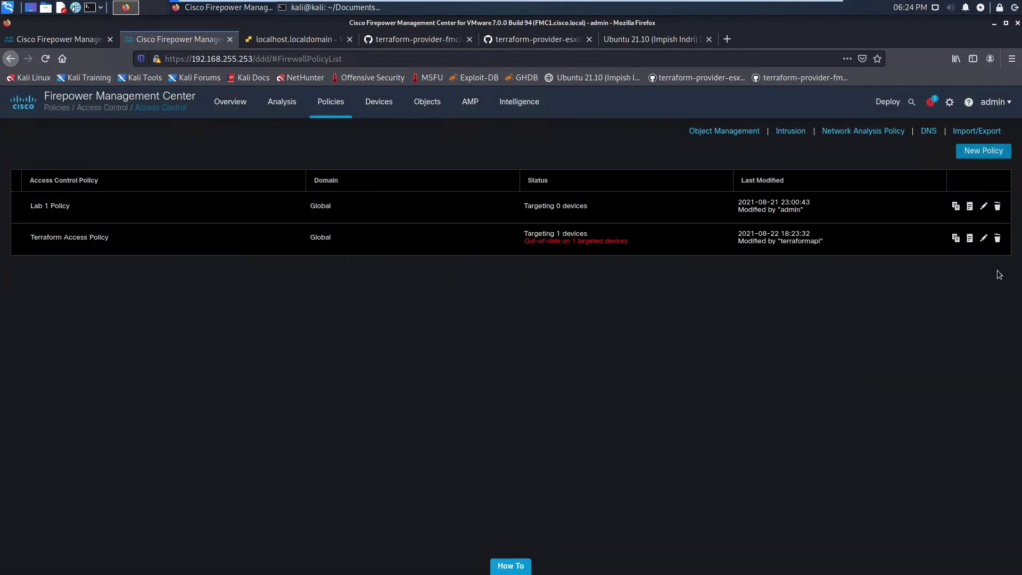
{"action": "left_click", "coordinate": [933, 102]}
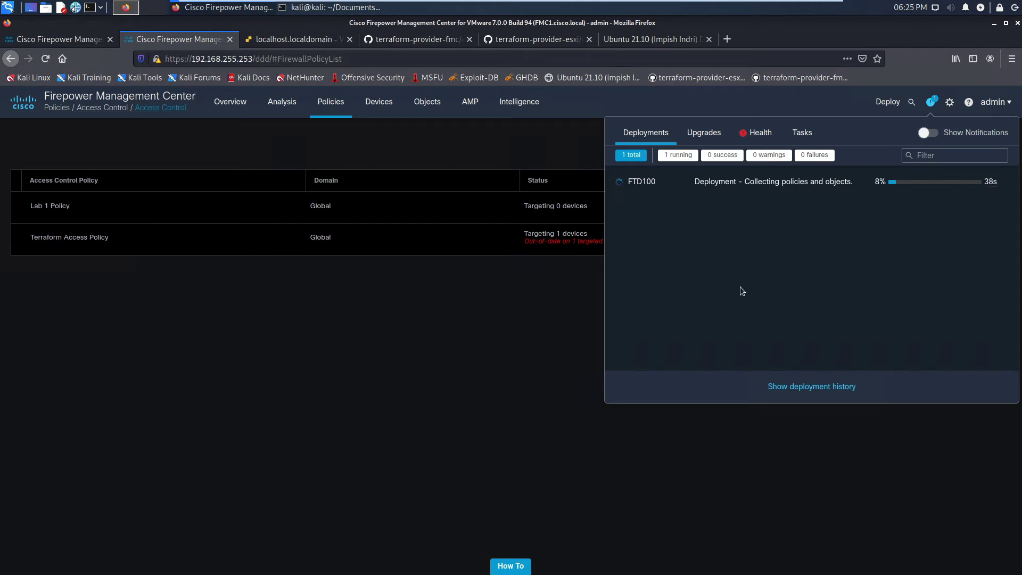
{"action": "left_click", "coordinate": [468, 368]}
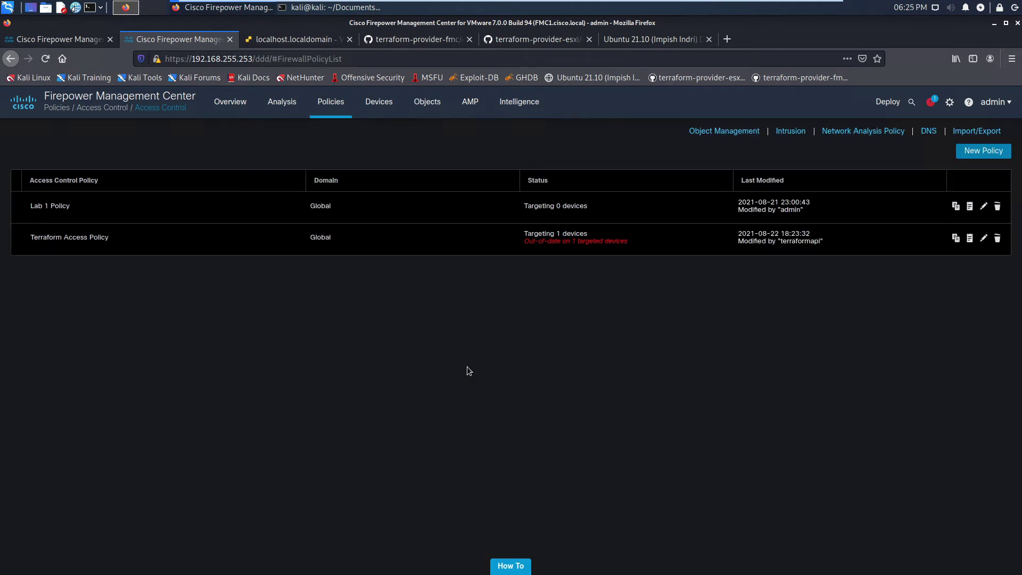
Step: Open the Terraform Access Policy and review its mandatory rules, including zones, networks, ports, the Ubuntu_Repos URL and intrusion inspection
{"action": "left_click", "coordinate": [983, 237]}
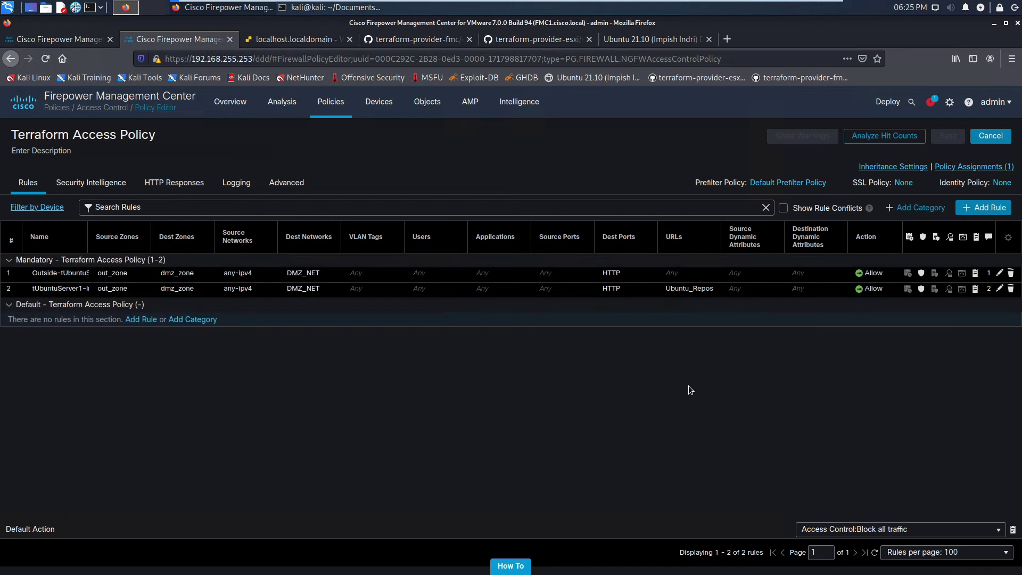
{"action": "left_click", "coordinate": [187, 277]}
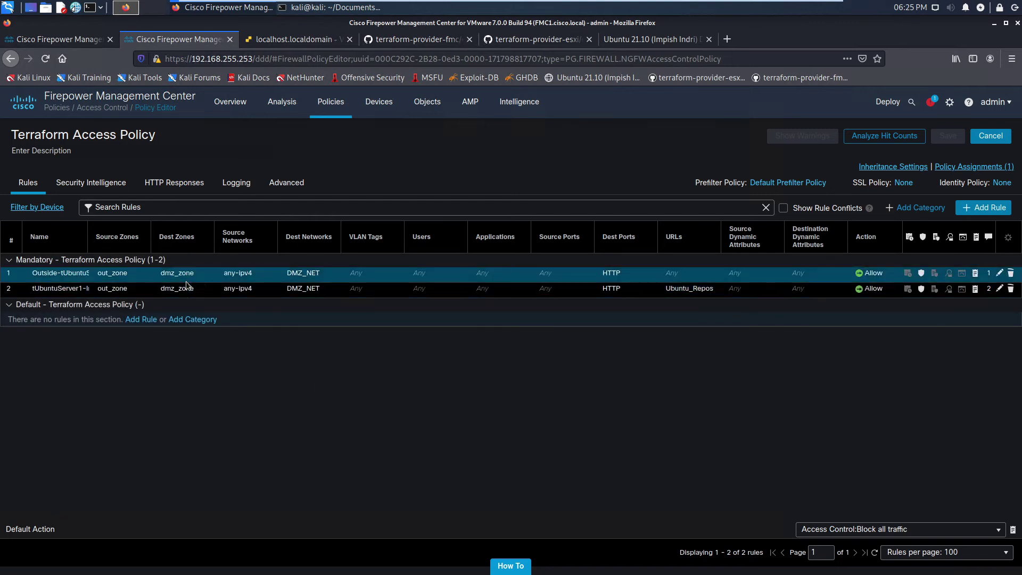
{"action": "left_click", "coordinate": [320, 287]}
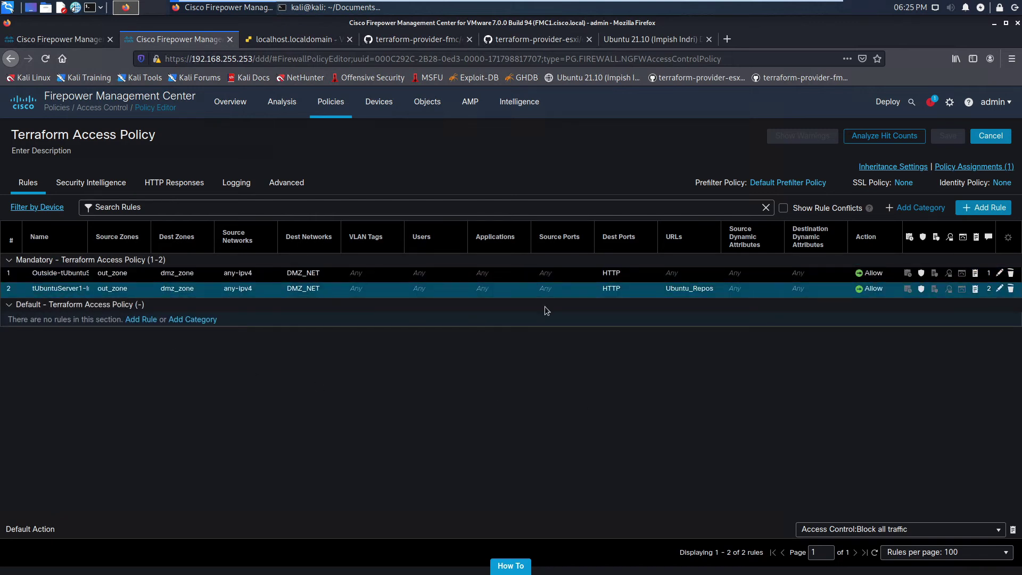
{"action": "left_click", "coordinate": [639, 274]}
{"action": "left_click", "coordinate": [685, 293]}
{"action": "mouse_move", "coordinate": [692, 289]}
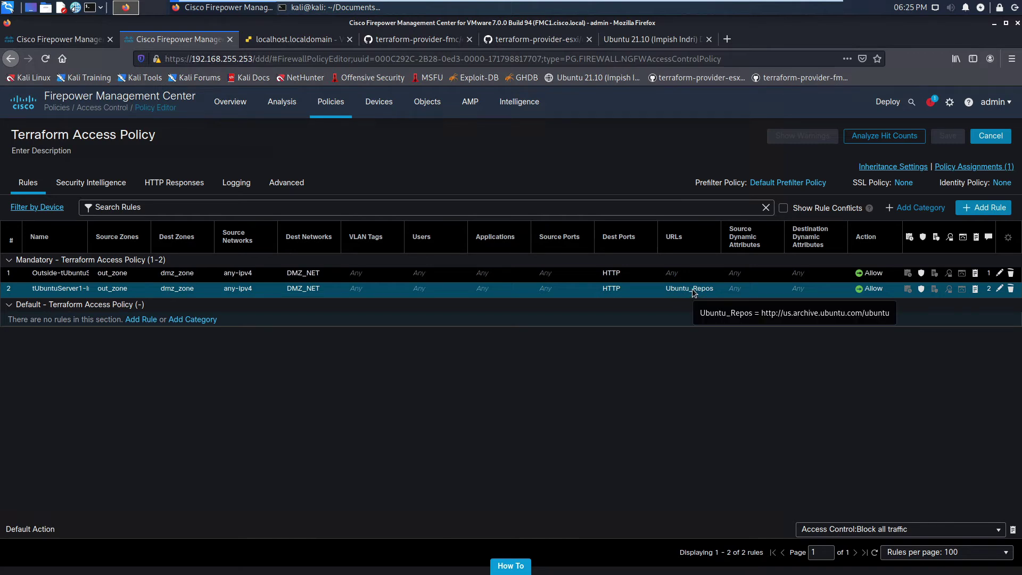
{"action": "left_click", "coordinate": [921, 274]}
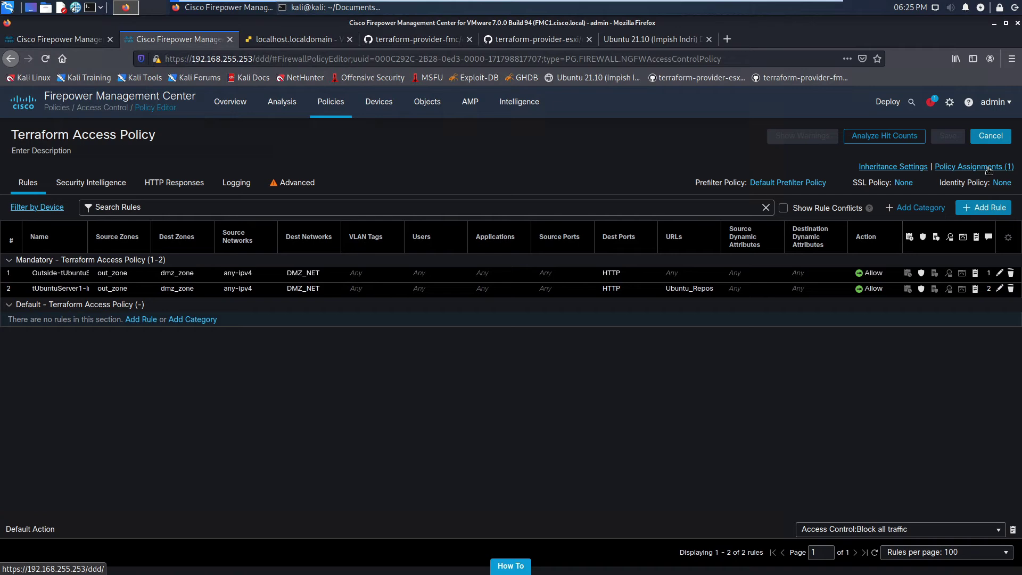
Step: Check the default action's logging settings, and review the tUbuntuServer1-Internet rule's inspection and logging settings, discarding any changes
{"action": "left_click", "coordinate": [1013, 530]}
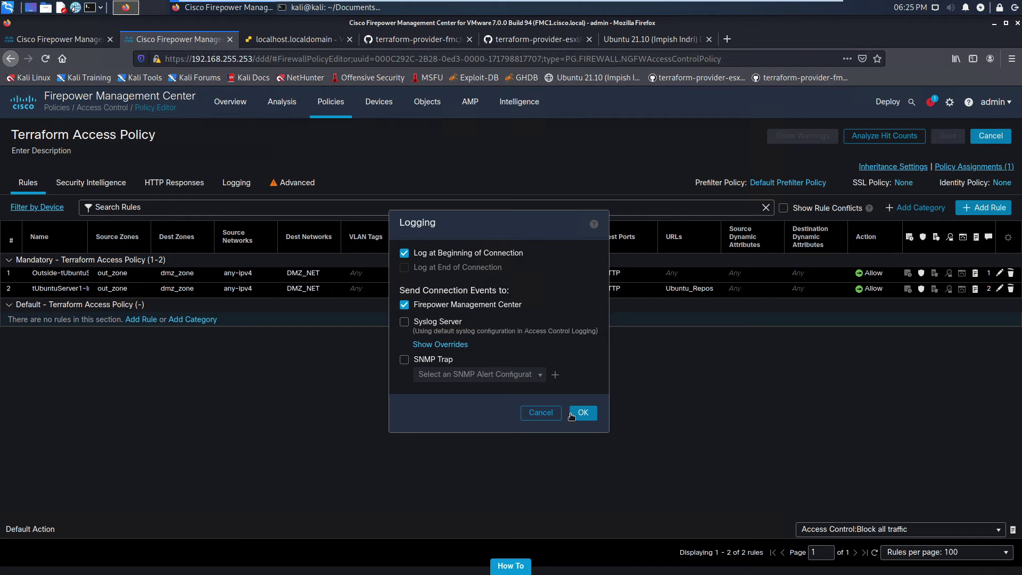
{"action": "left_click", "coordinate": [538, 415]}
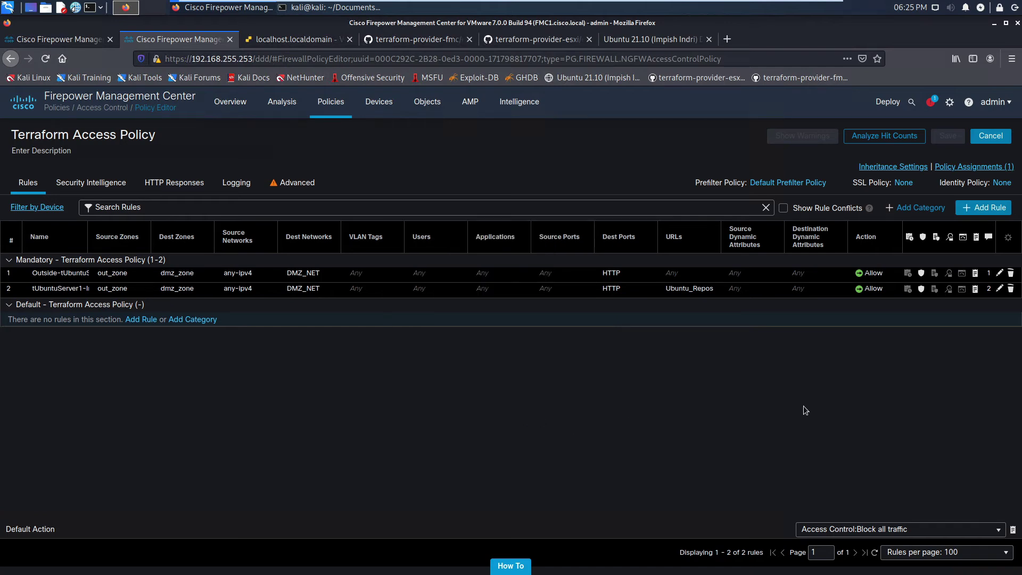
{"action": "left_click", "coordinate": [1001, 290]}
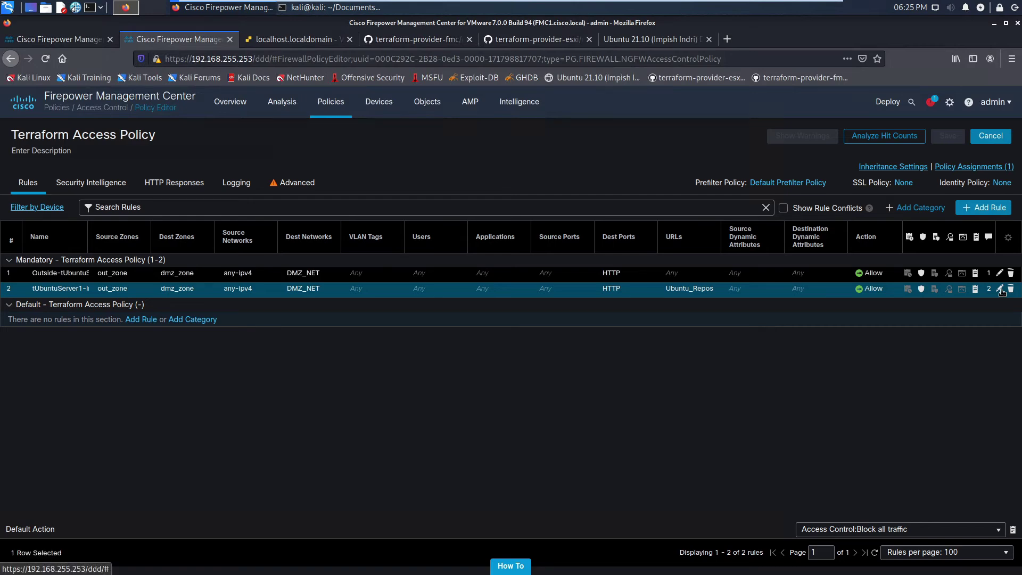
{"action": "left_click", "coordinate": [1001, 291]}
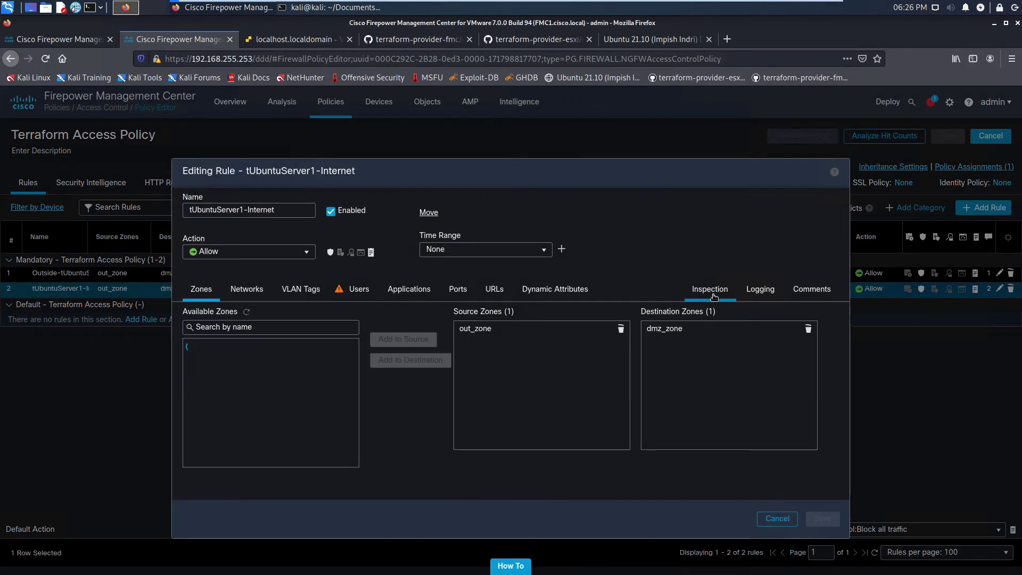
{"action": "left_click", "coordinate": [713, 295]}
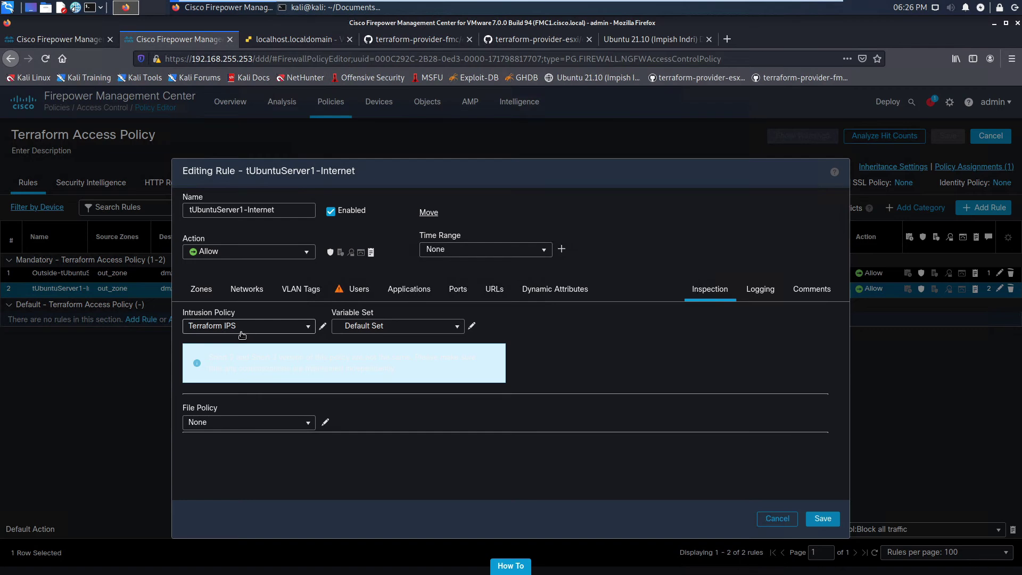
{"action": "left_click", "coordinate": [772, 291]}
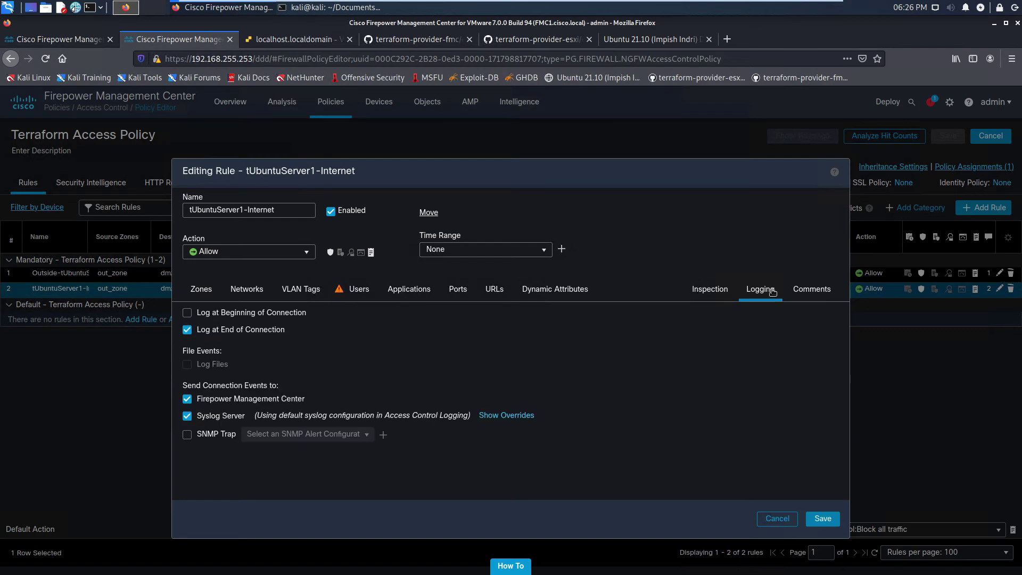
{"action": "left_click", "coordinate": [777, 518]}
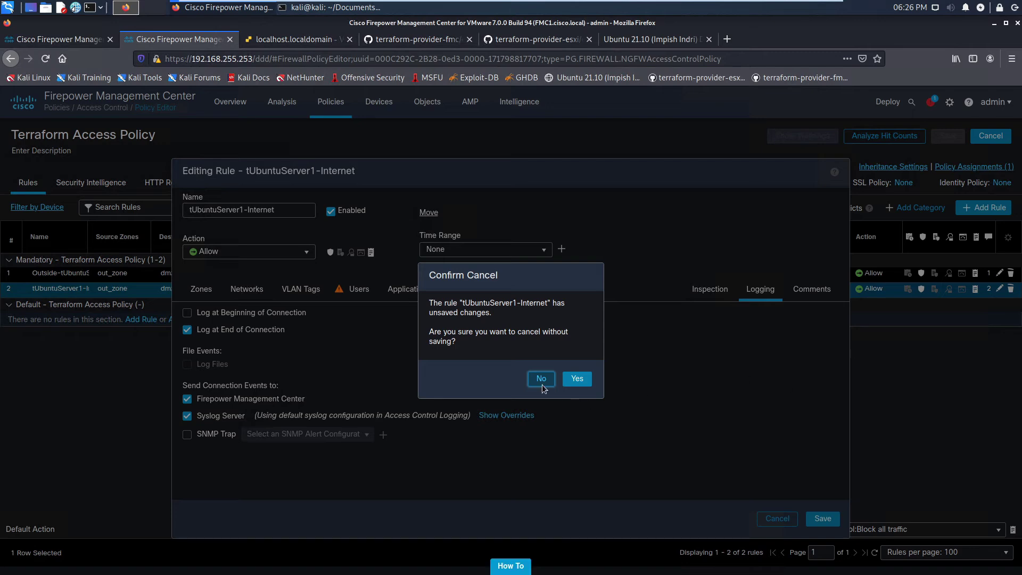
{"action": "left_click", "coordinate": [574, 381]}
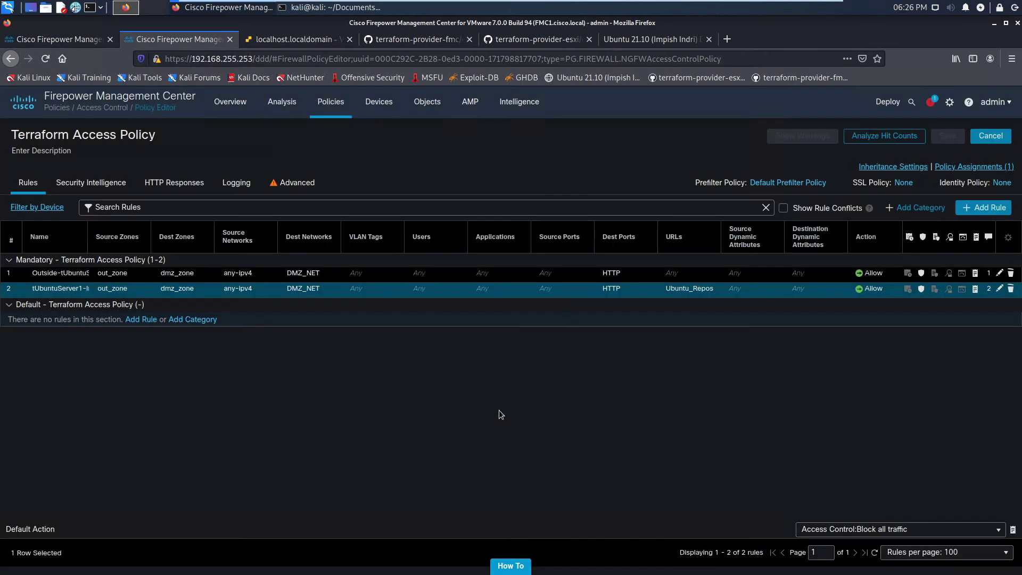
Step: Open the audit log, view the configuration comparison for the Save Policy Terraform Access Policy:890 entry, and close the comparison
{"action": "left_click", "coordinate": [950, 103]}
{"action": "left_click", "coordinate": [909, 152]}
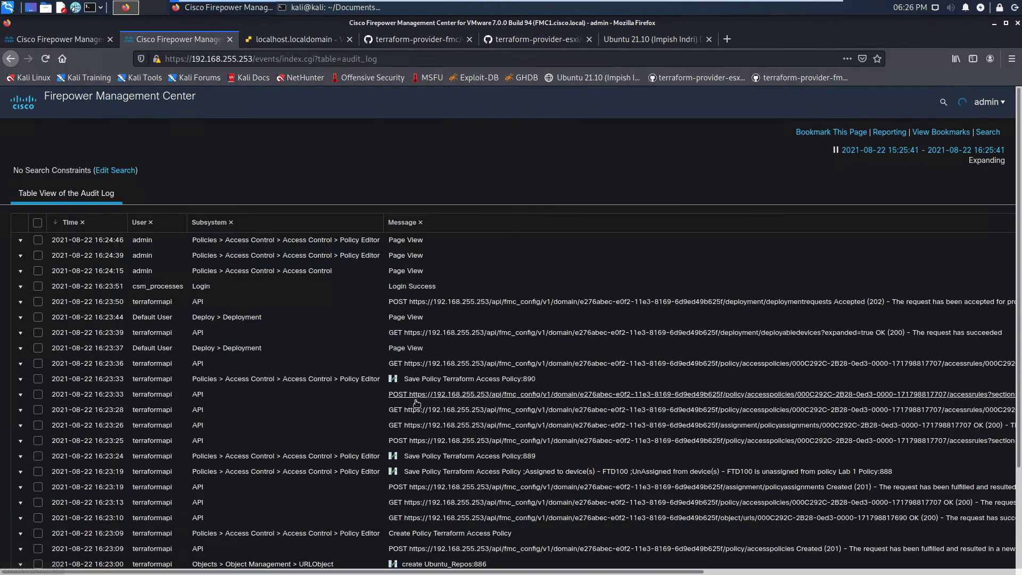
{"action": "scroll", "coordinate": [416, 403], "scroll_direction": "down", "scroll_amount": 2}
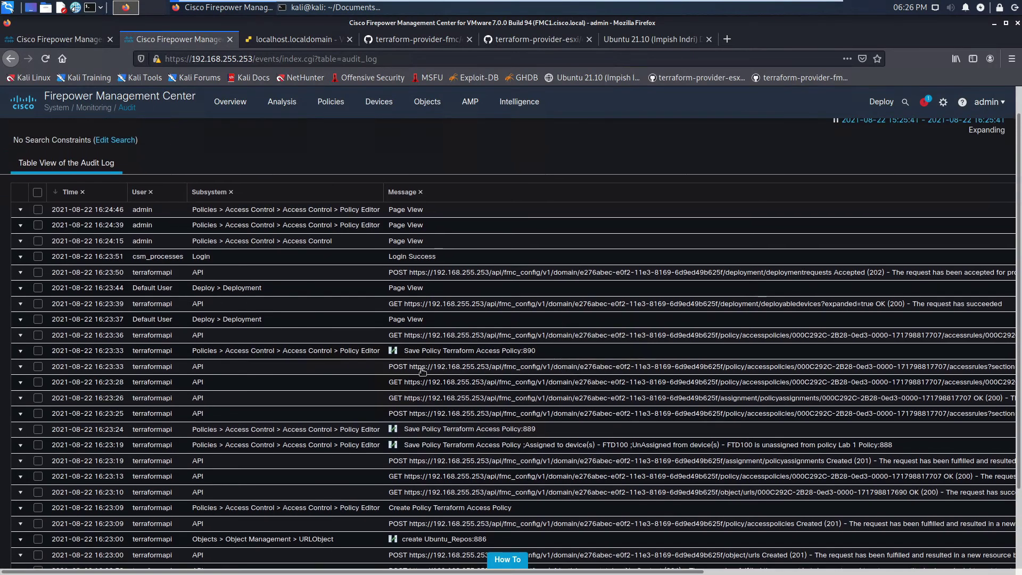
{"action": "left_click", "coordinate": [392, 351]}
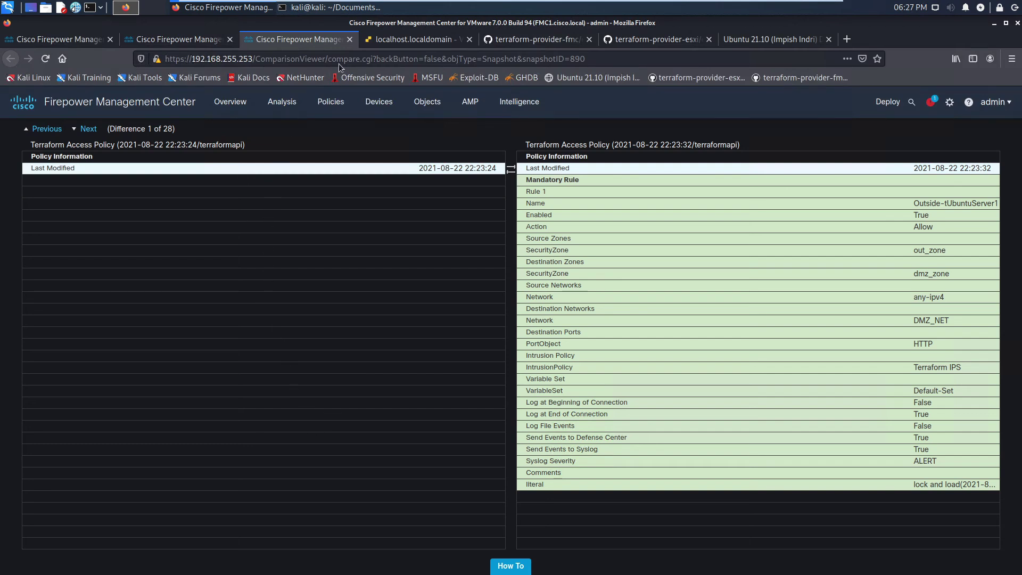
{"action": "key", "text": "ctrl+w"}
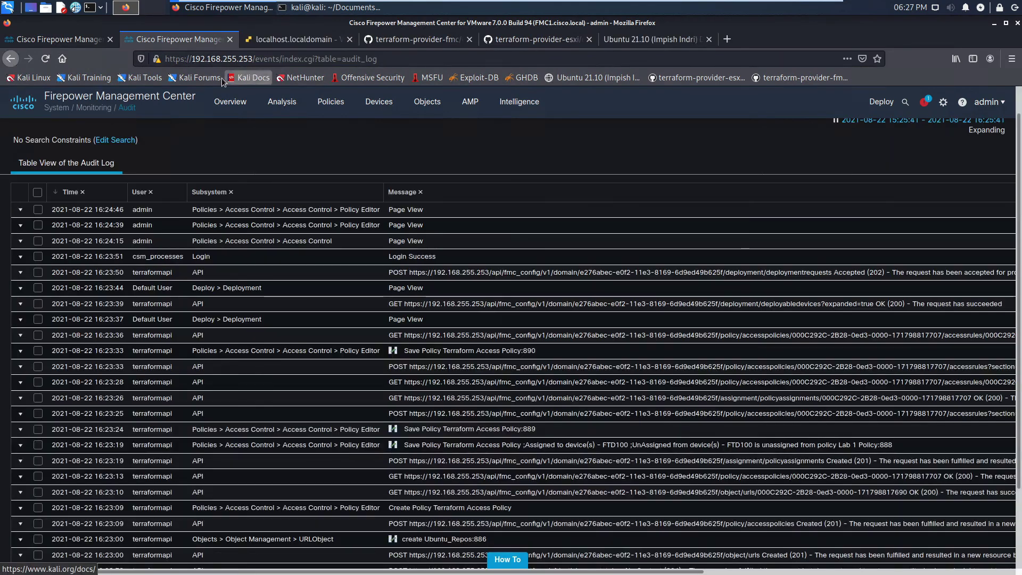
Step: Check the Terraform Access Policy's deployment status in the access control policy list, and review the audit log for the FTD100 deployment
{"action": "left_click", "coordinate": [331, 103]}
{"action": "left_click", "coordinate": [349, 151]}
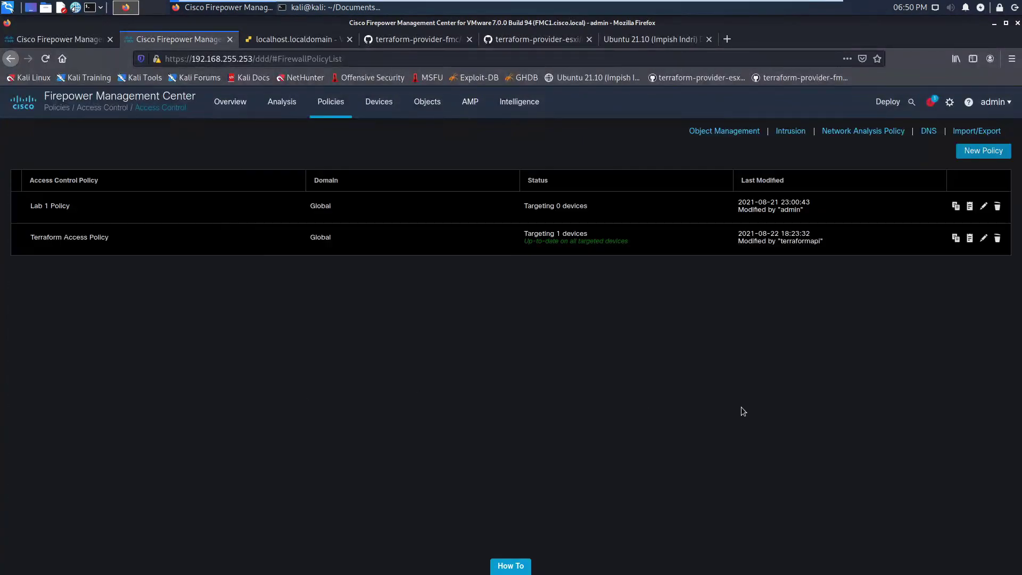
{"action": "left_click", "coordinate": [950, 101]}
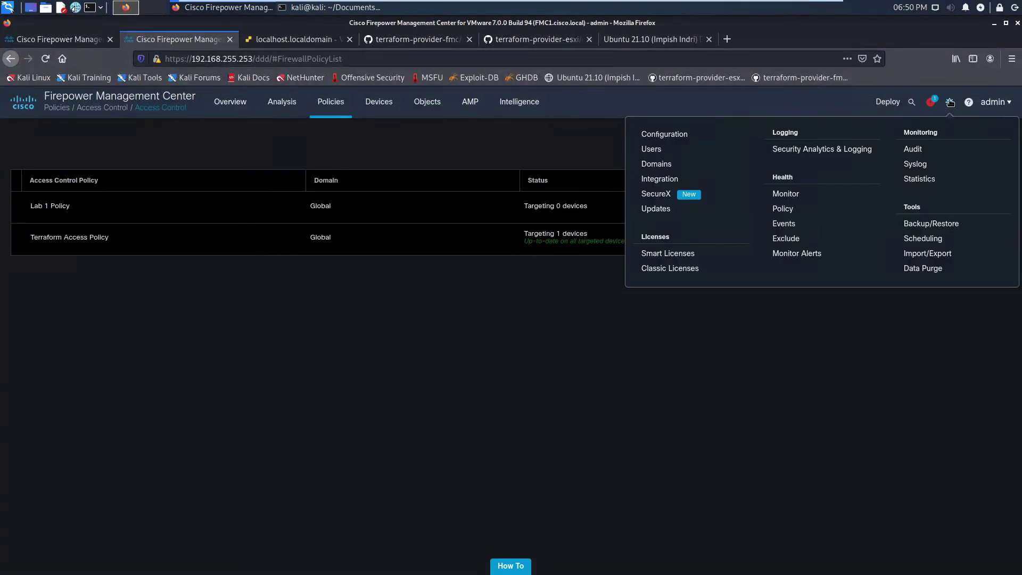
{"action": "left_click", "coordinate": [910, 151]}
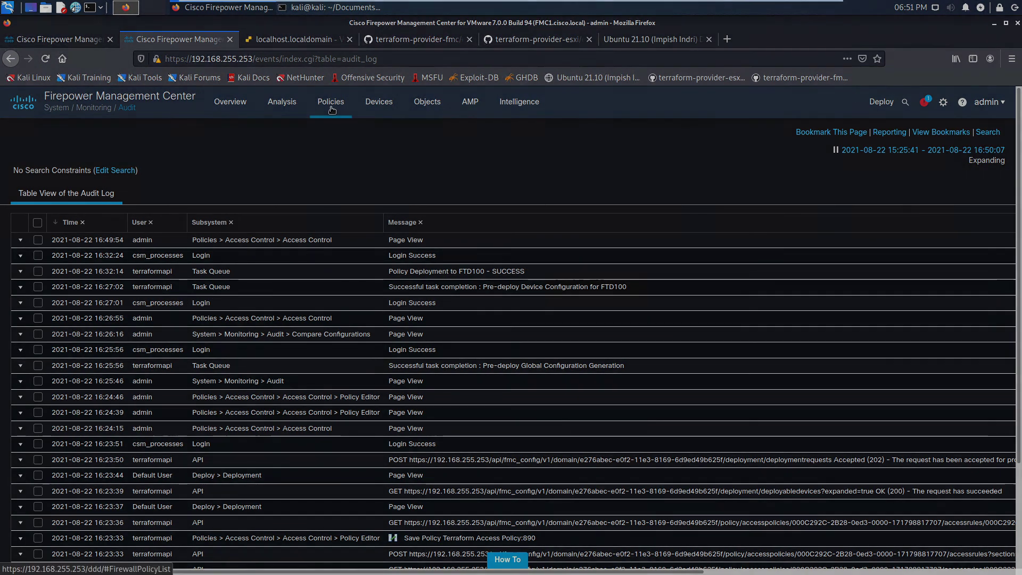
{"action": "mouse_move", "coordinate": [331, 109]}
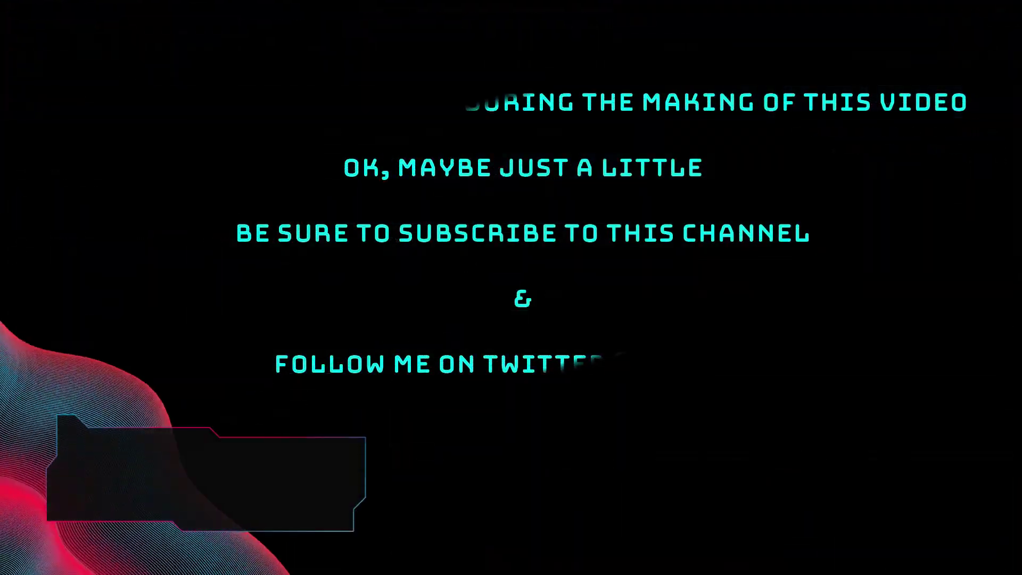